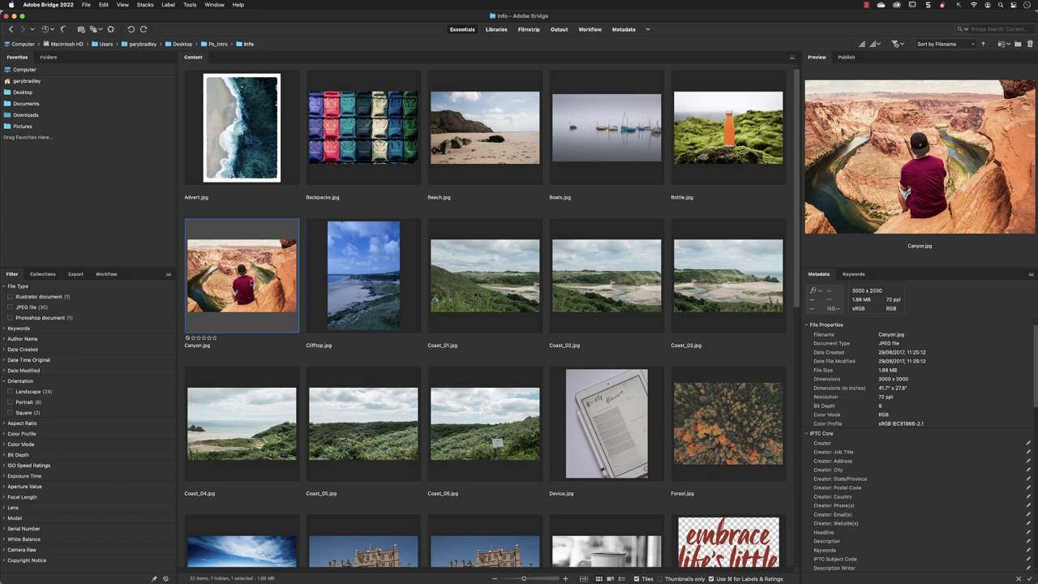
Step: Select all 32 images in the folder and view them in Review Mode from the View menu
key(super+a)
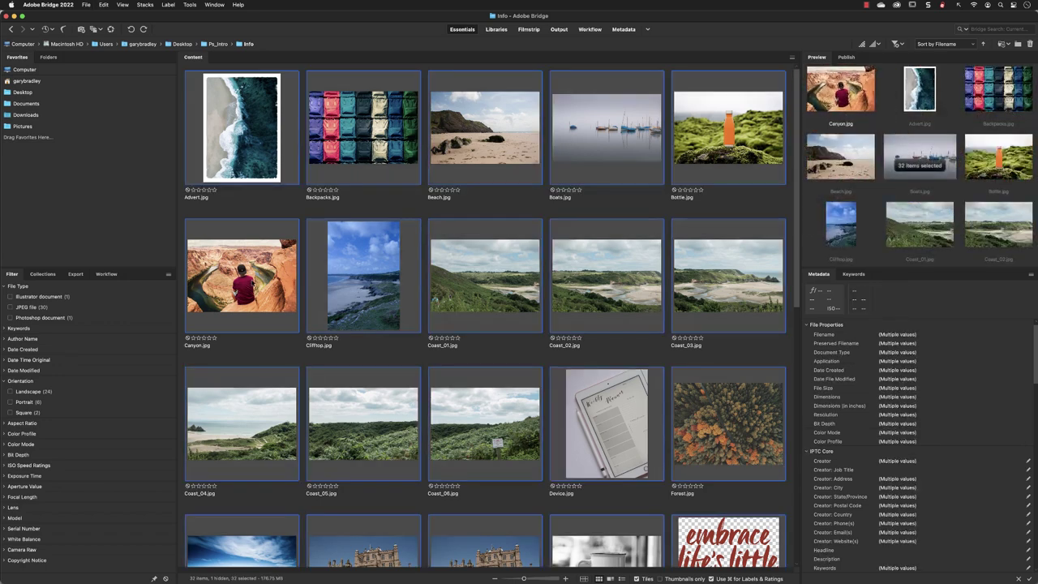
click(103, 5)
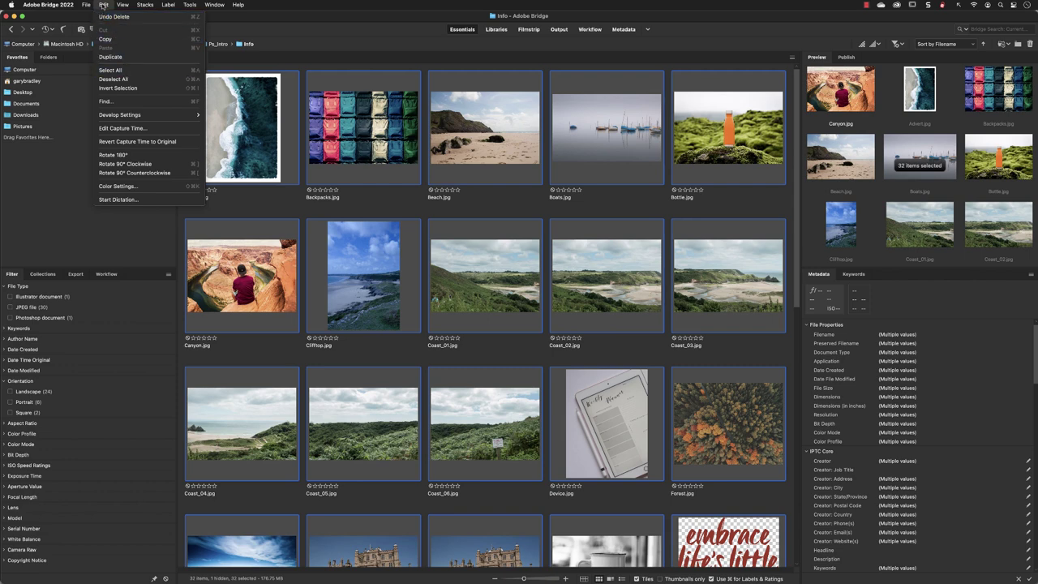
mouse_move(115, 5)
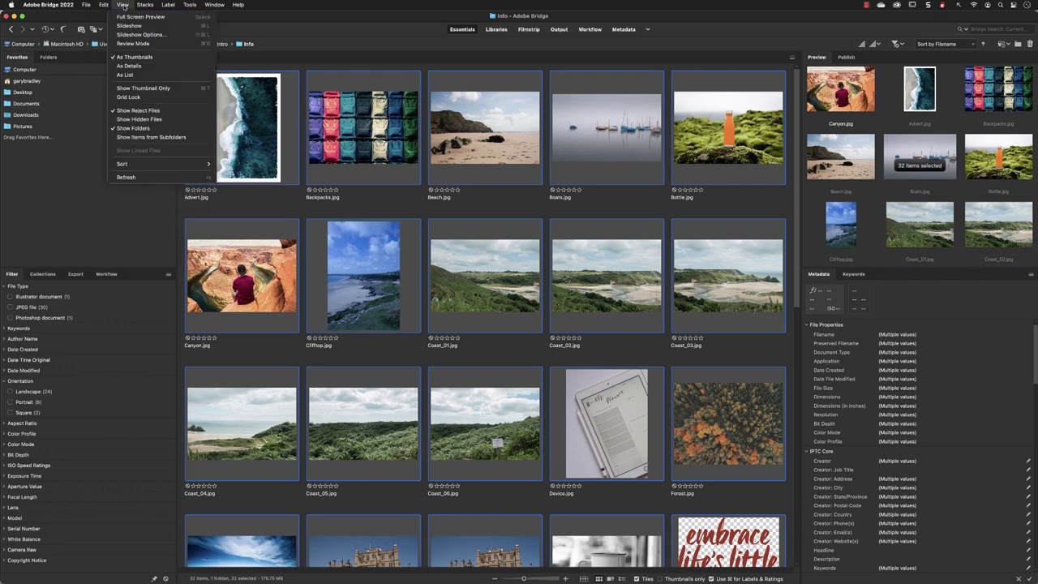
click(163, 45)
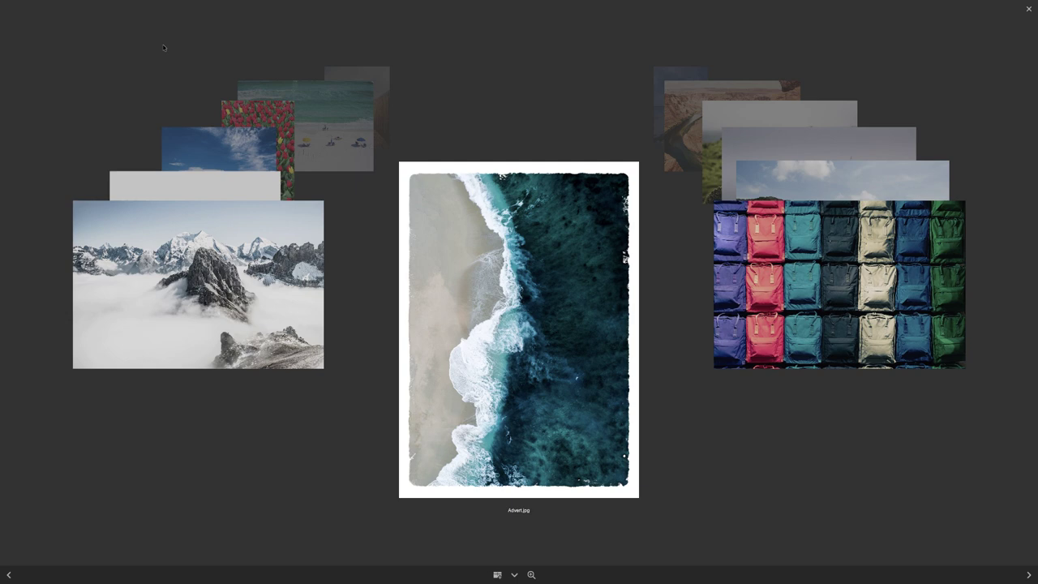
Step: Step through the review from Backpacks.jpg to Device.jpg, then back to Coast_06.jpg
key(Right)
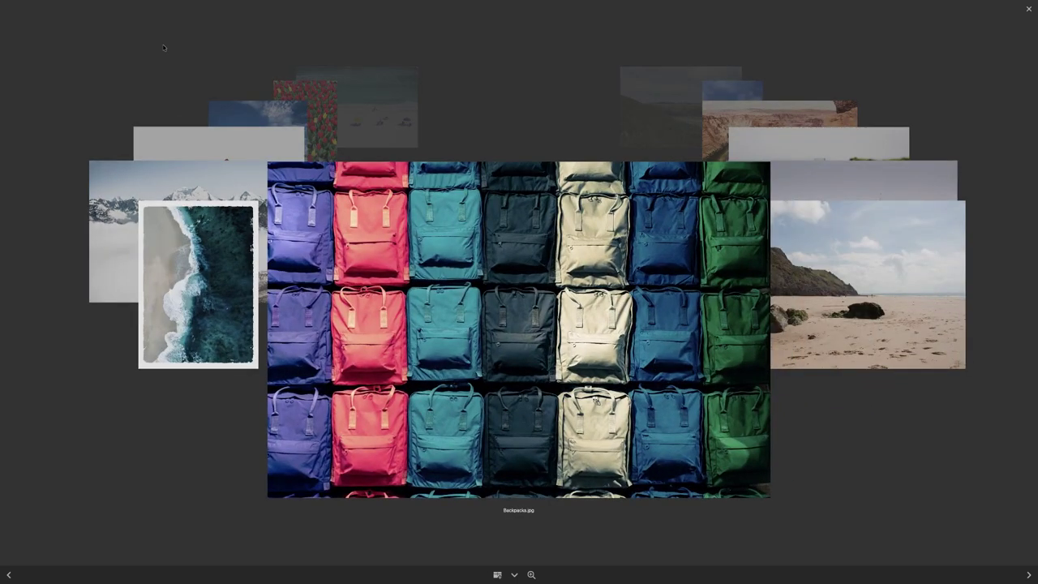
key(Right)
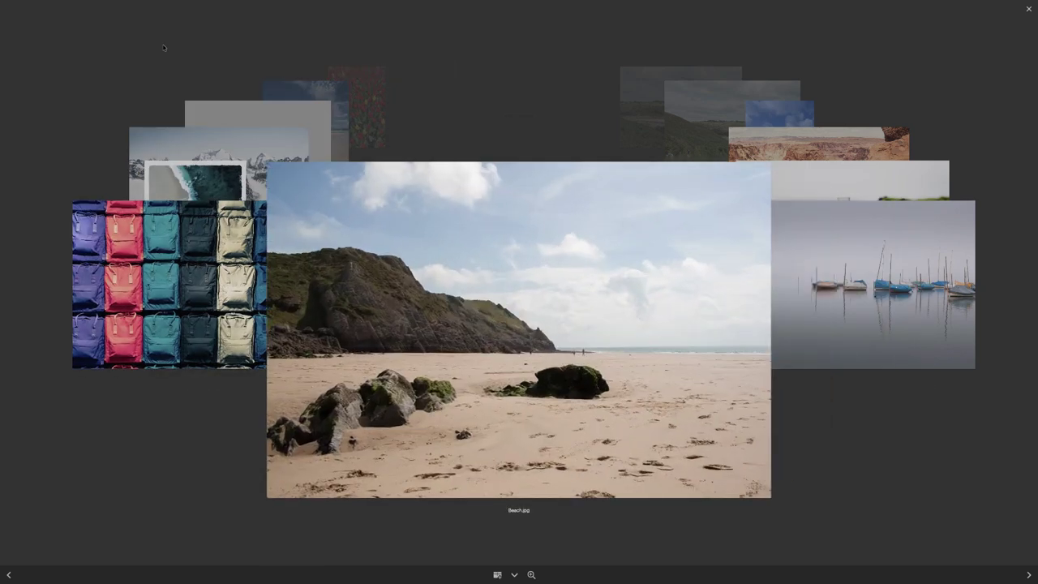
key(Right)
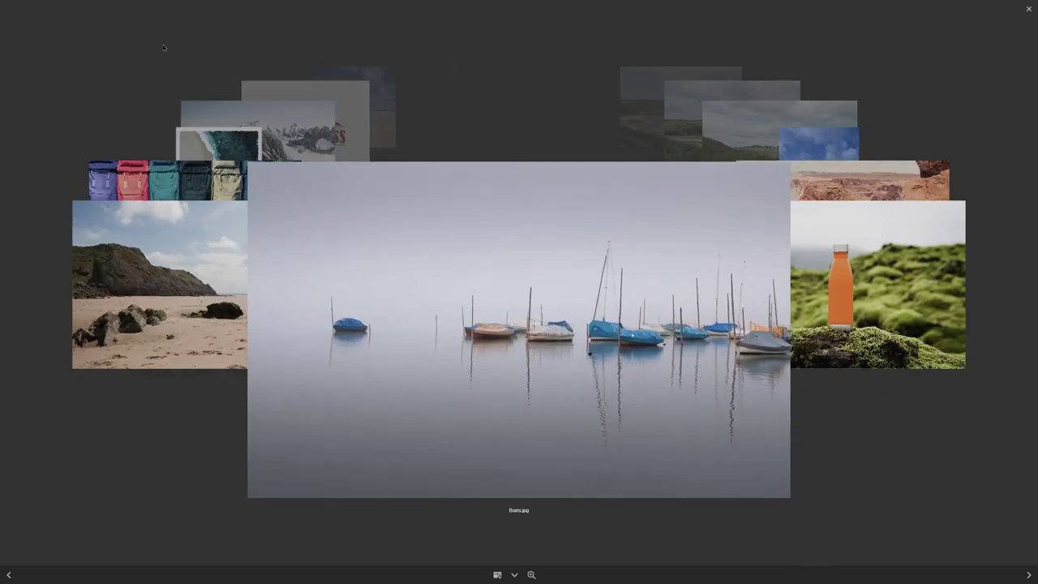
key(Right)
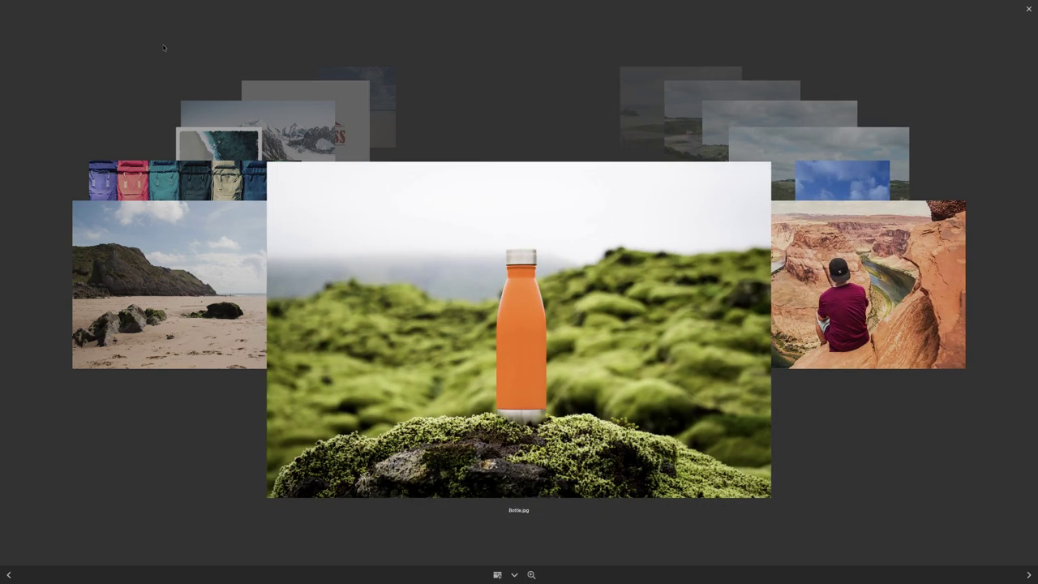
key(Right)
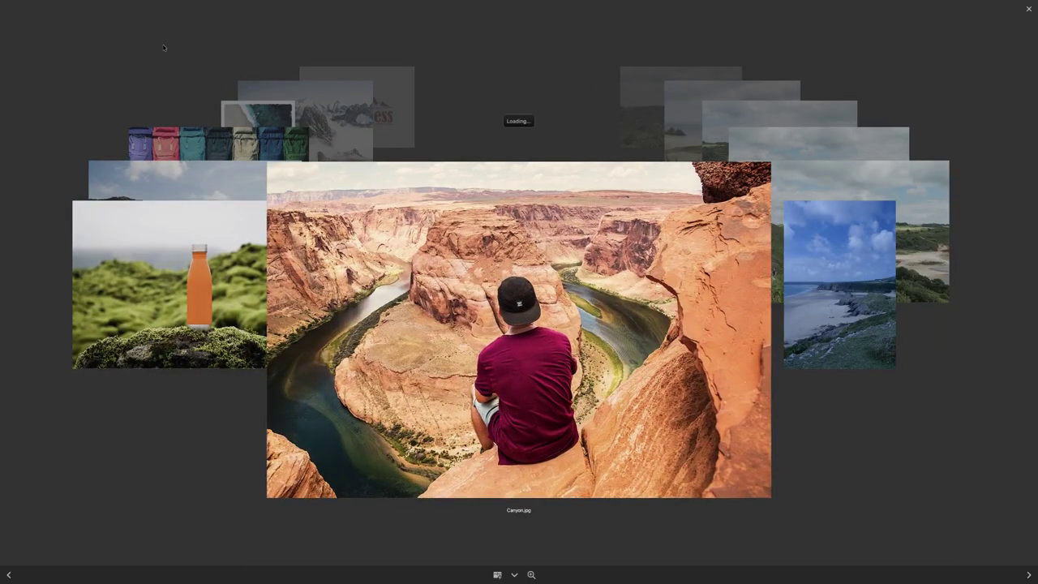
key(Right)
key(Right)
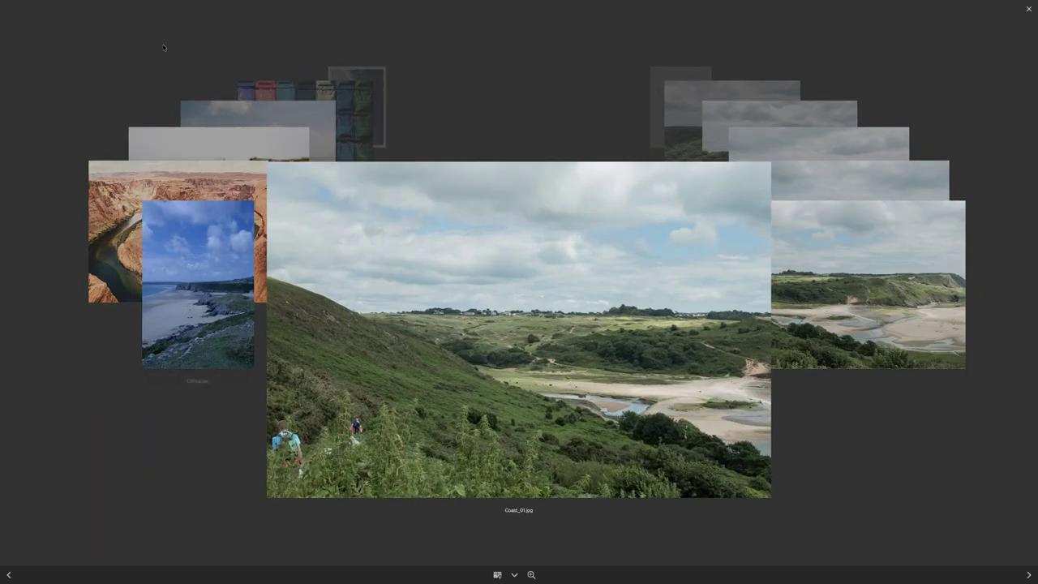
key(Right)
key(Right)
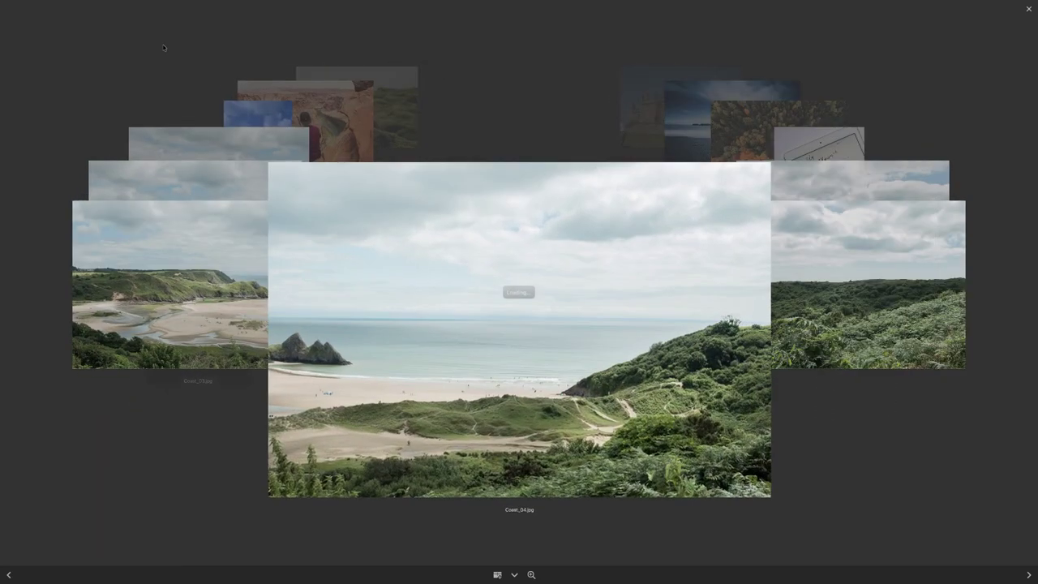
key(Right)
key(Right)
key(Right)
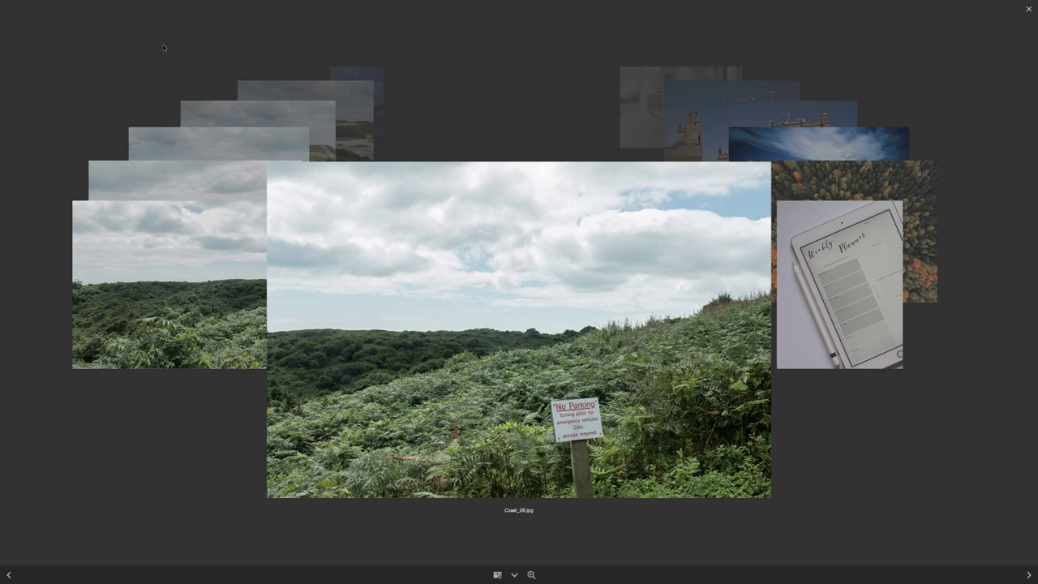
key(Right)
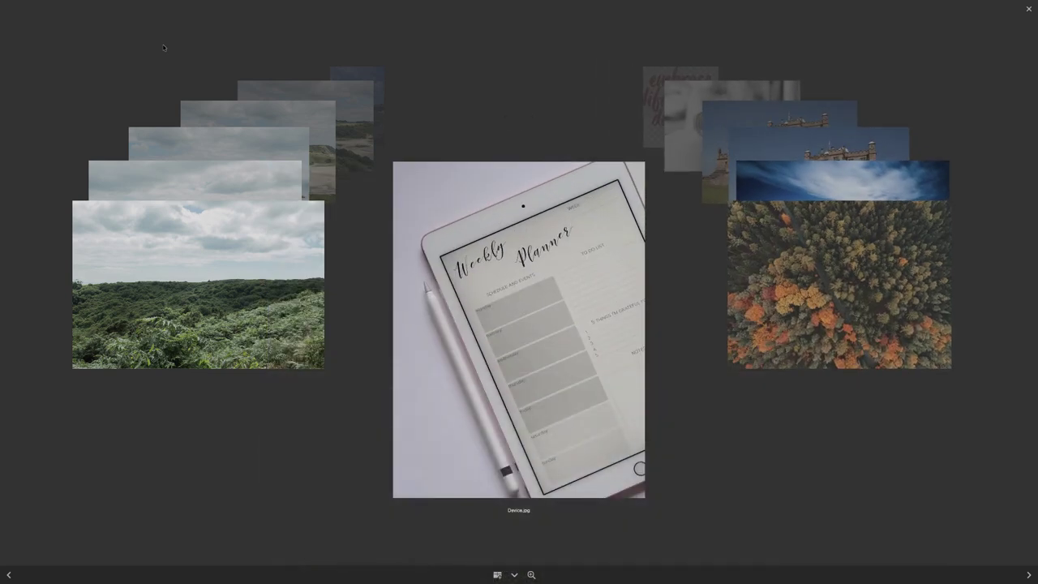
key(Left)
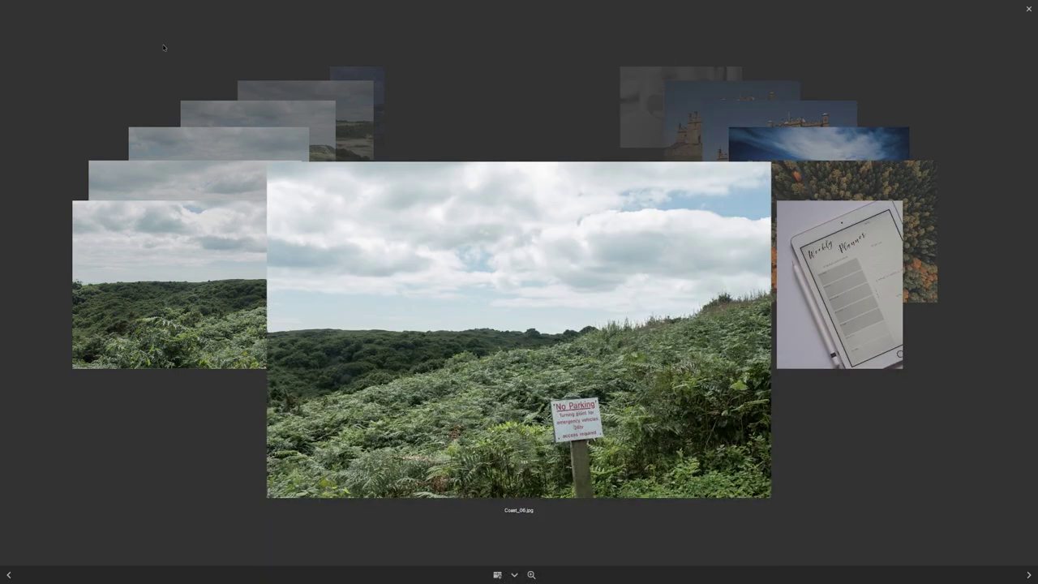
Step: Continue from Forest.jpg to Winter.jpg, dropping Tulips.jpg from the review set
key(Right)
key(Right)
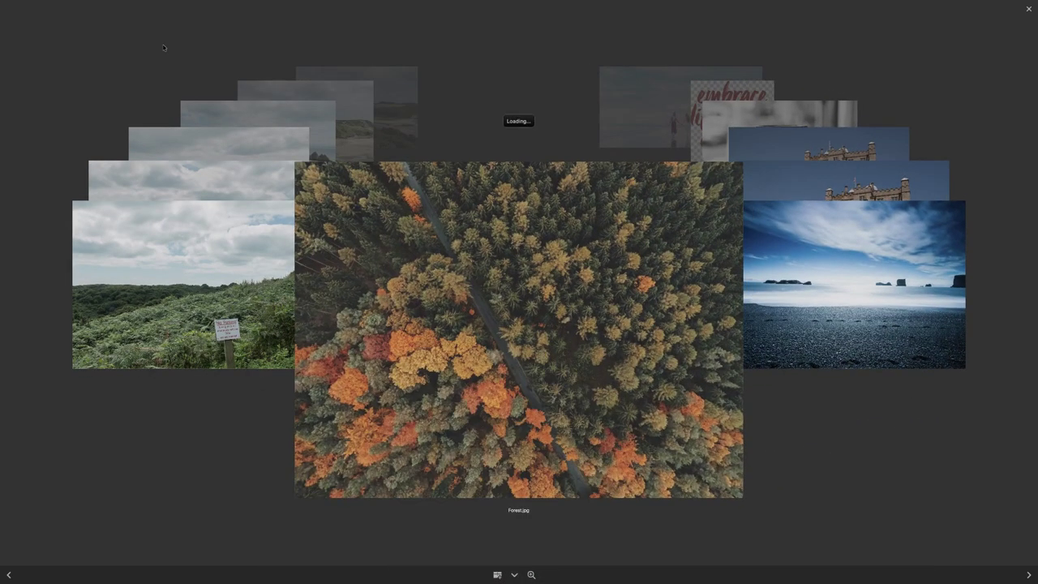
key(Right)
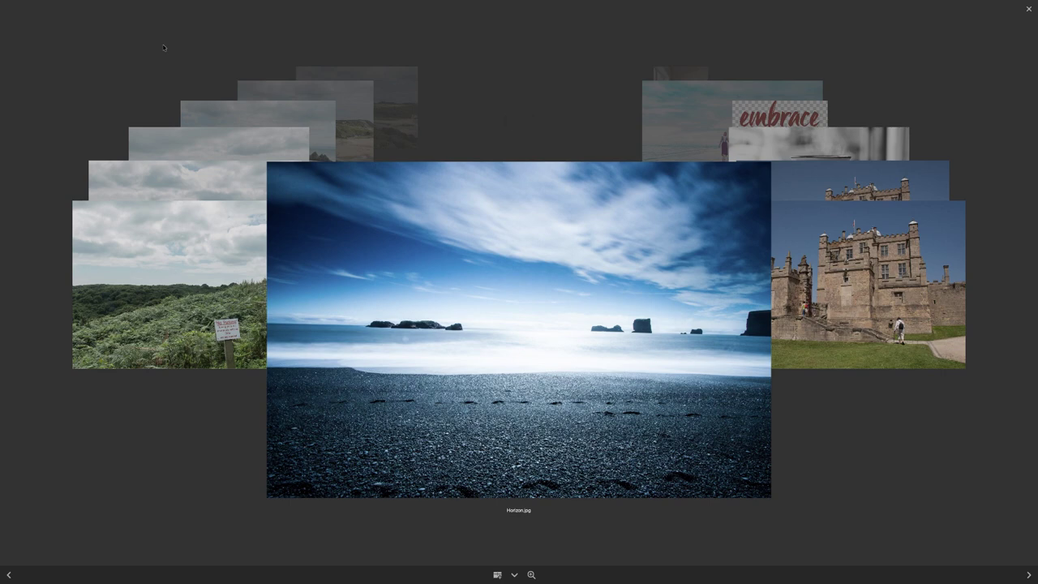
key(Right)
key(Right)
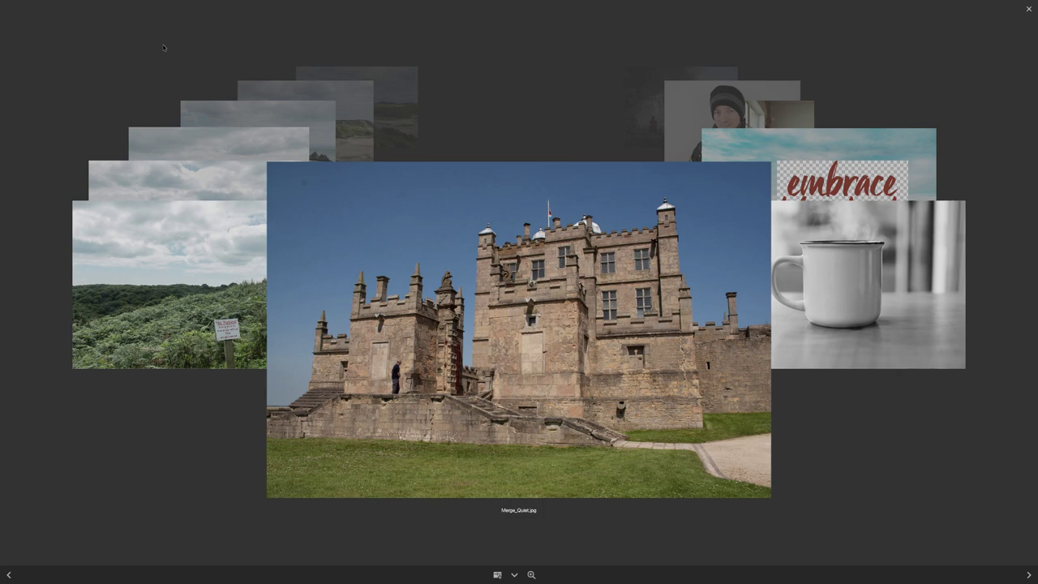
key(Right)
key(Right)
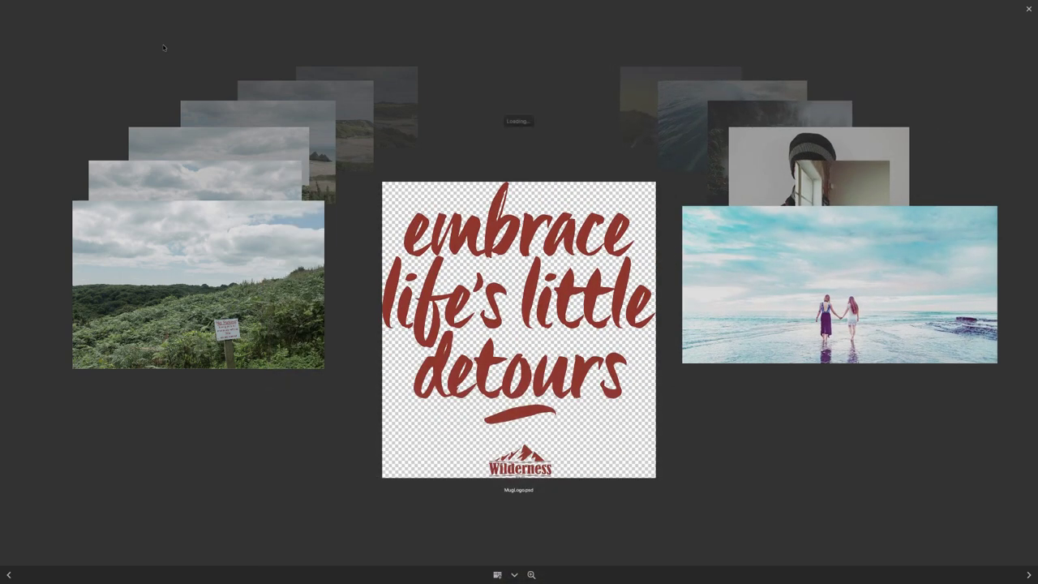
key(Right)
key(Right)
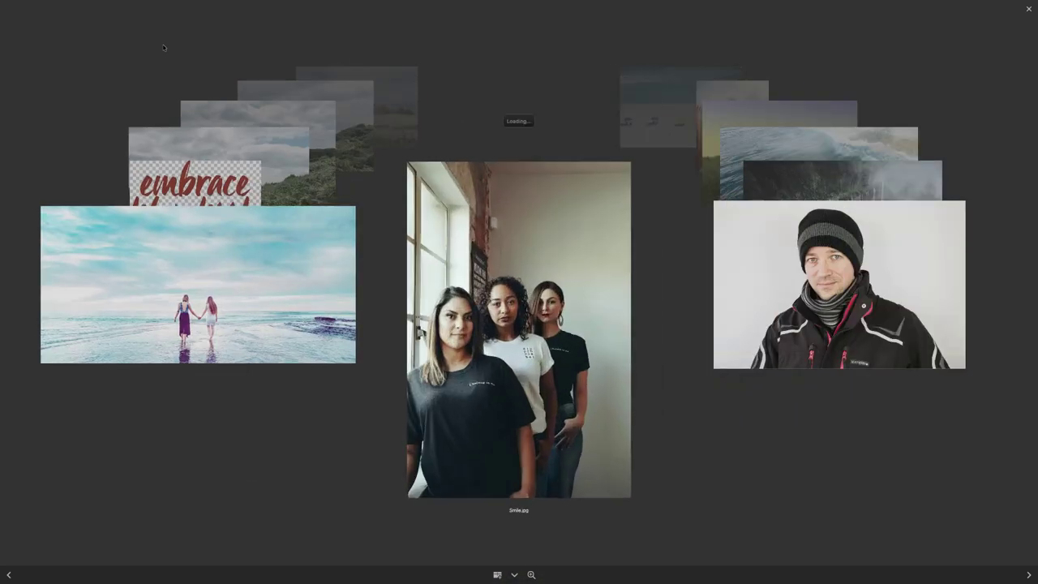
key(Right)
key(Right)
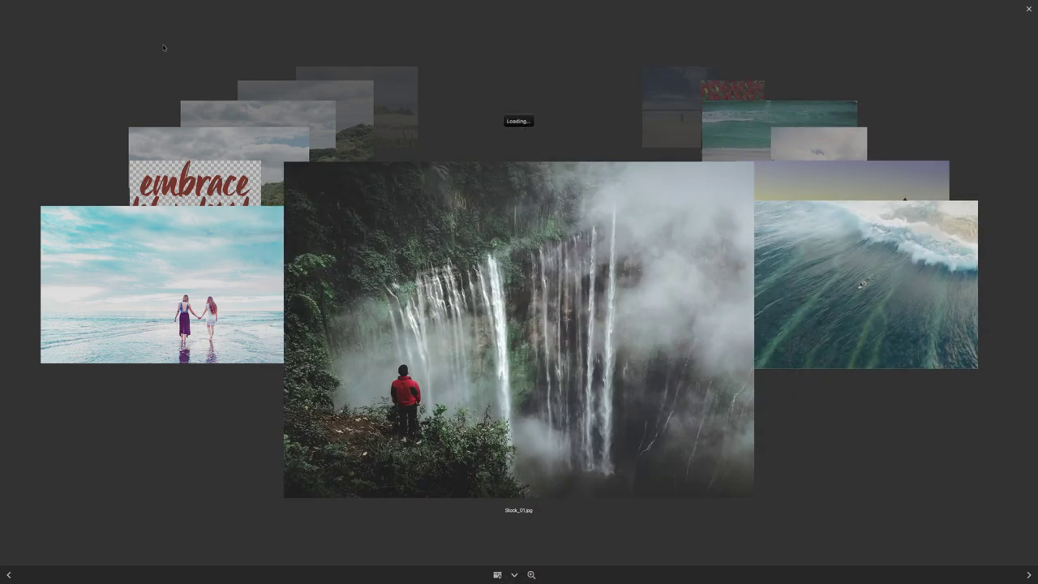
key(Right)
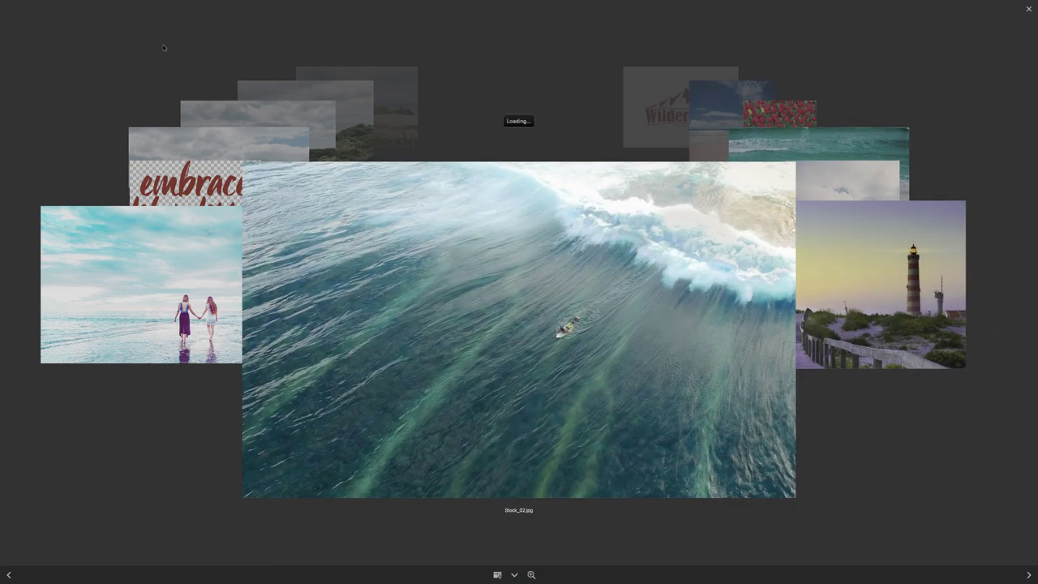
key(Right)
key(Right)
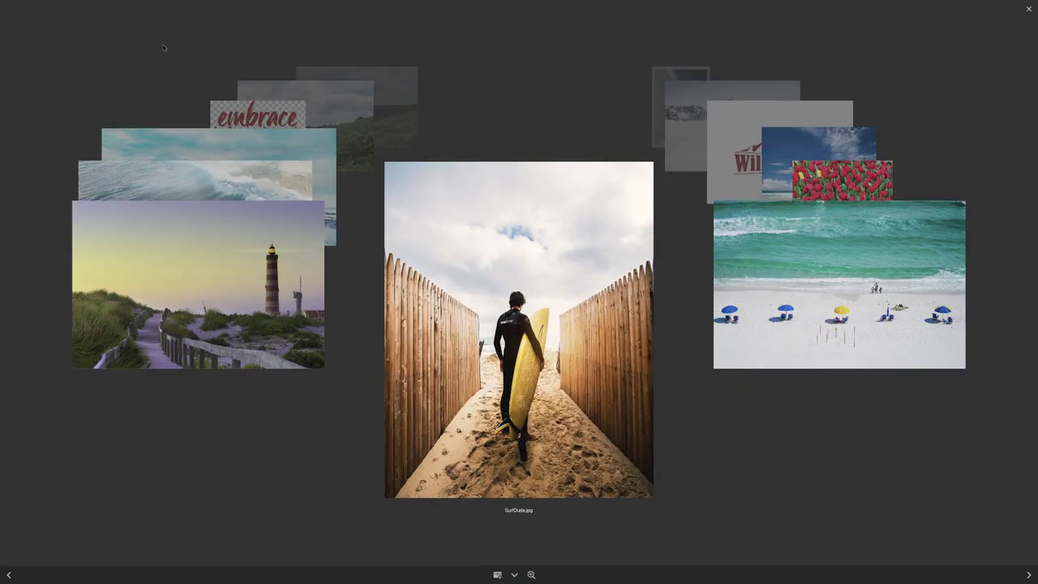
key(Right)
key(Right)
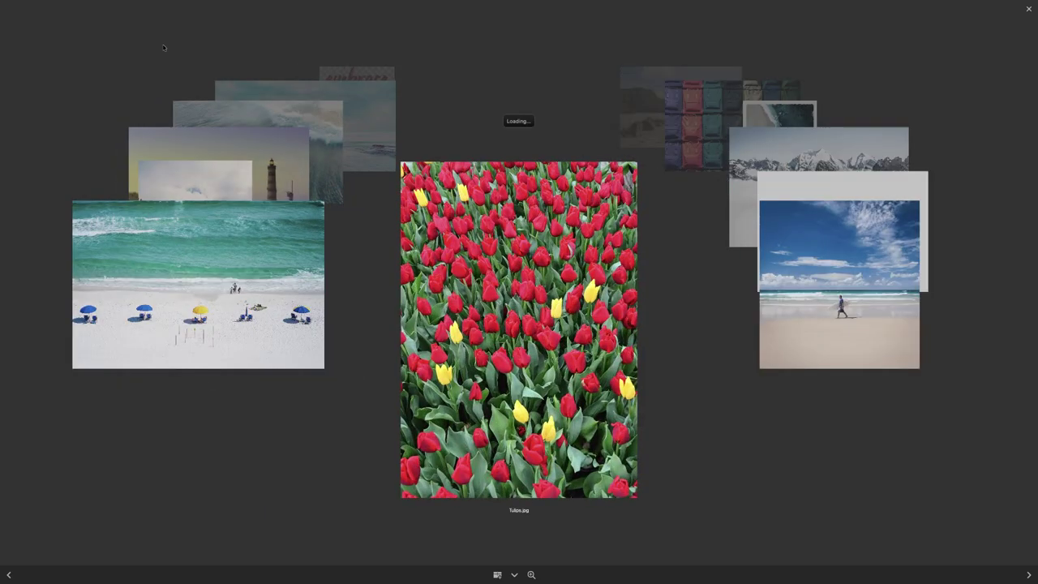
key(Delete)
key(Right)
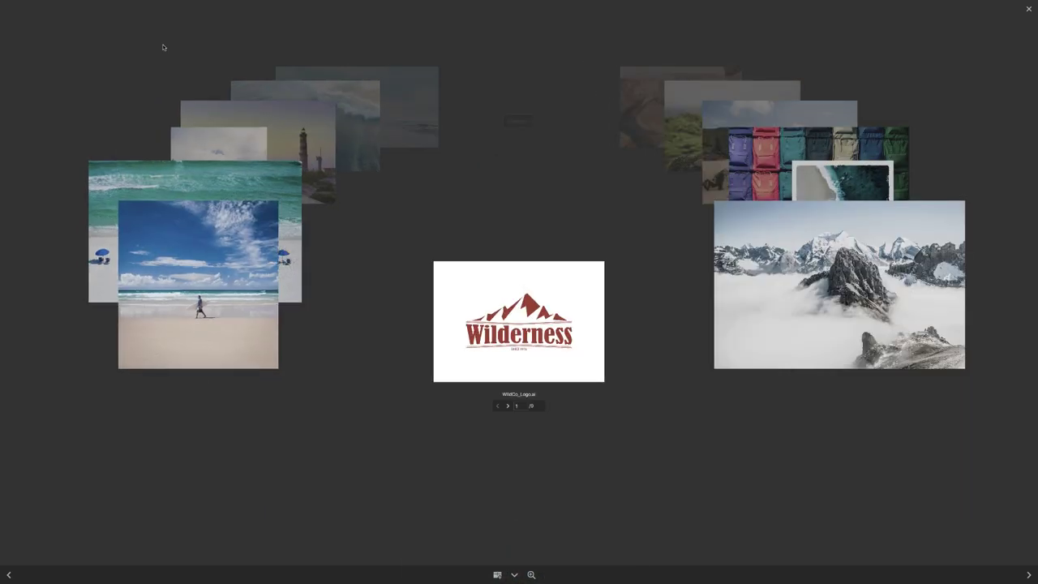
key(Right)
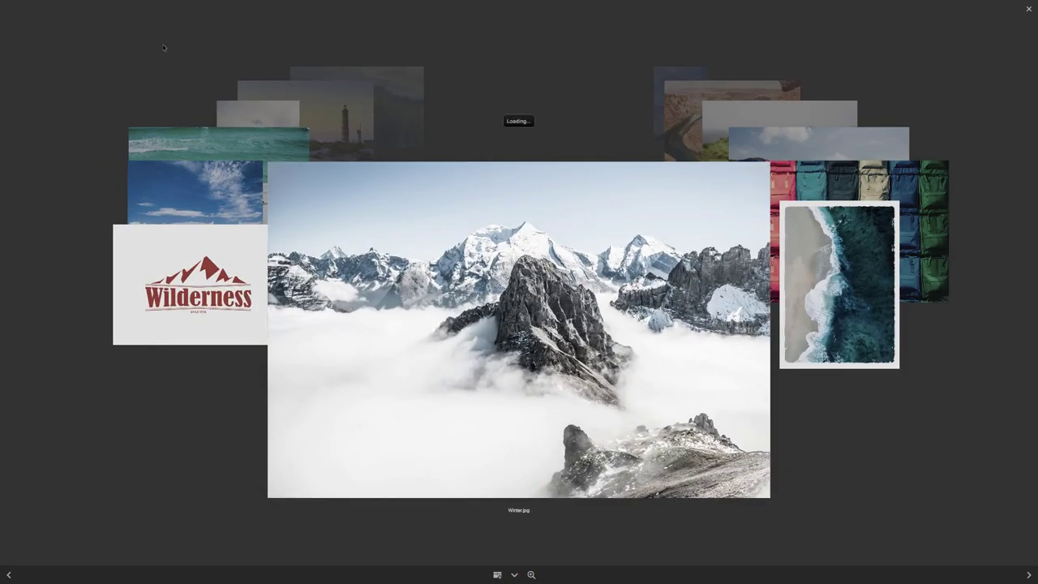
key(Right)
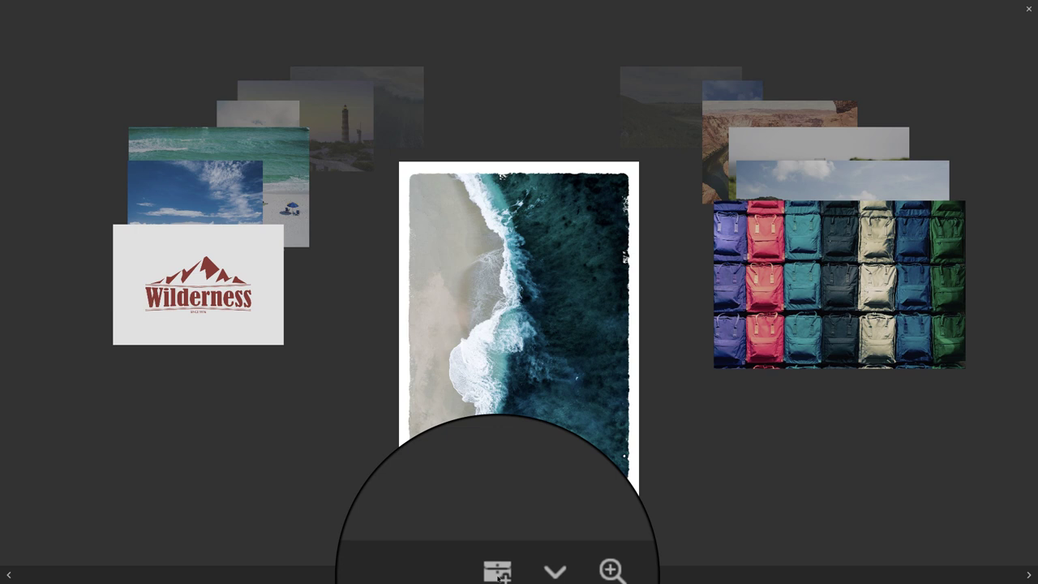
Step: Save the reviewed images as a new collection named 'Summer Range'
click(497, 573)
text(Su)
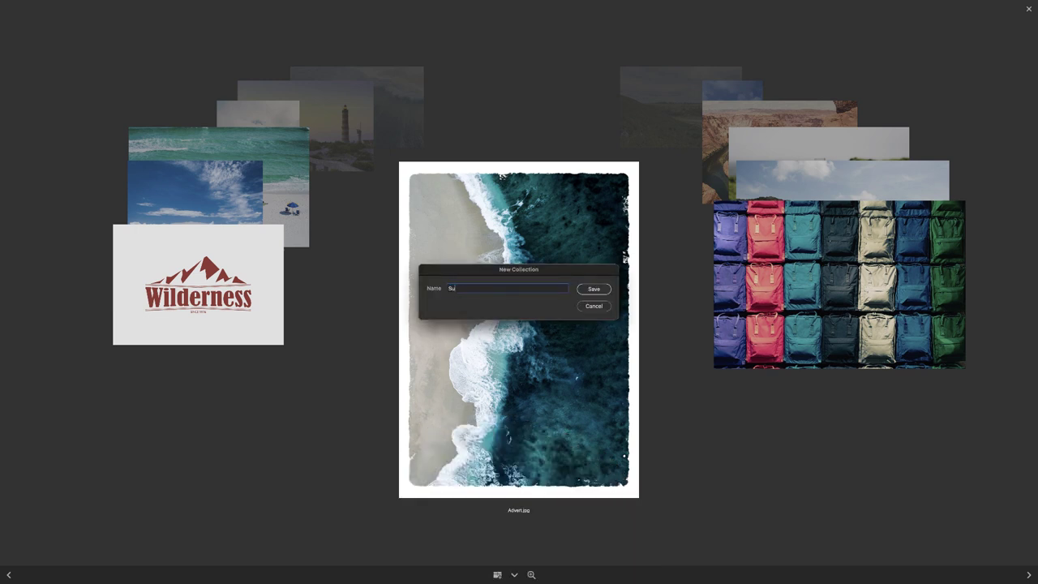
text(mmer Range)
click(594, 290)
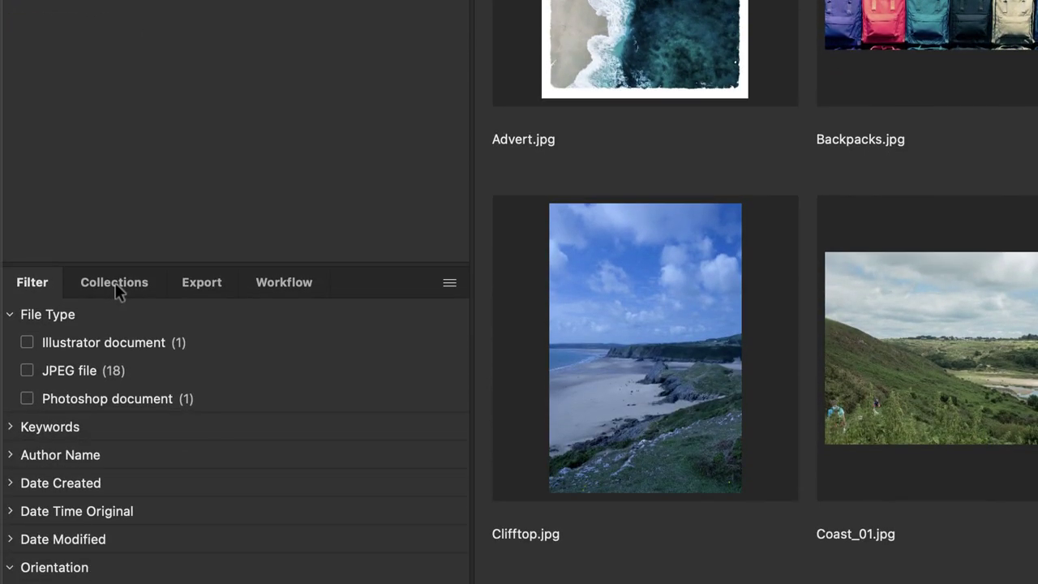
Step: Show the Collections panel, listing Summer Range with 20 items
click(116, 284)
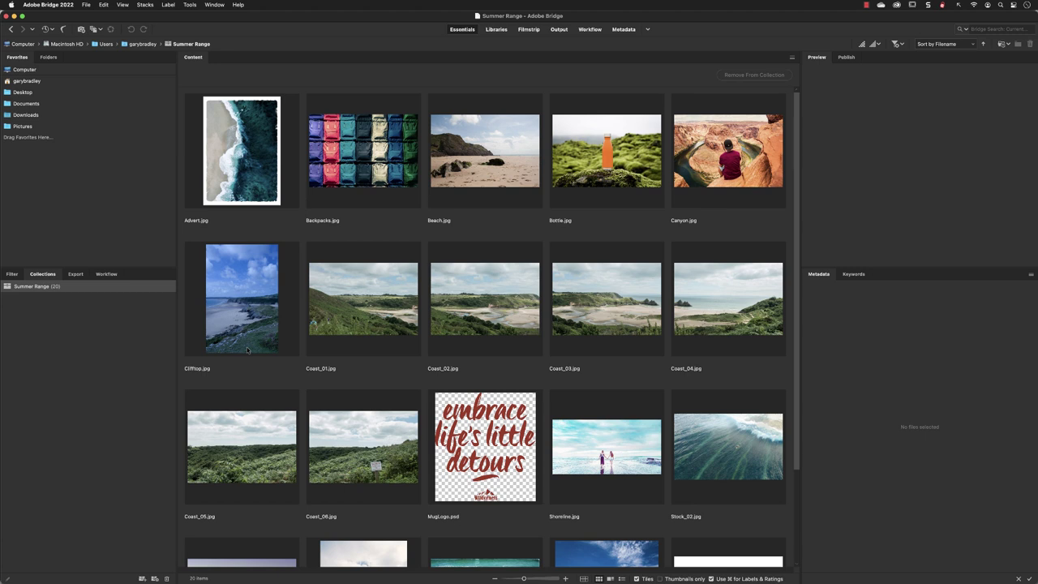
Step: Browse to the Desktop > Ps_intro > Bonus folder
click(23, 91)
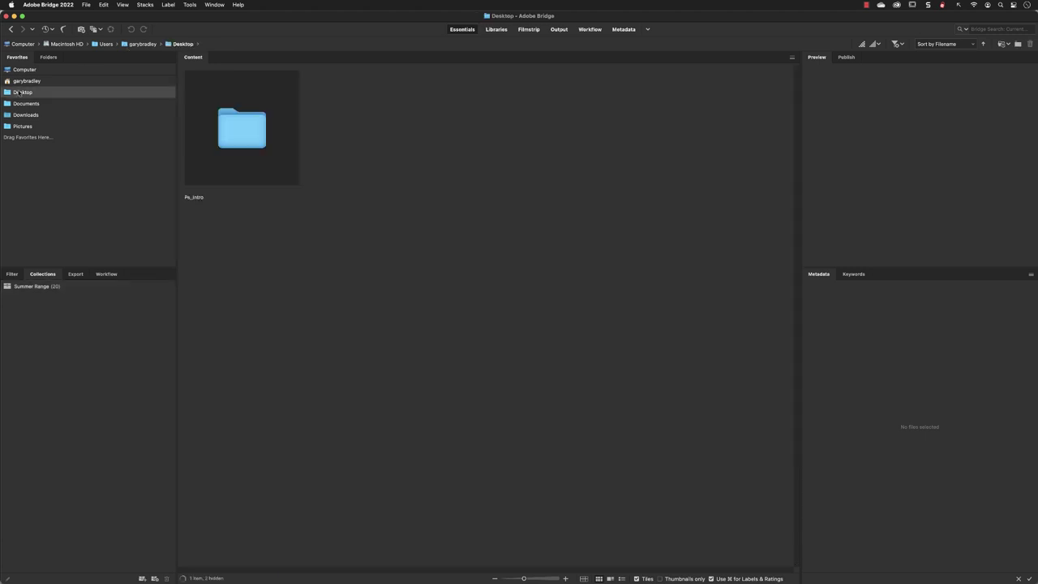
double_click(239, 135)
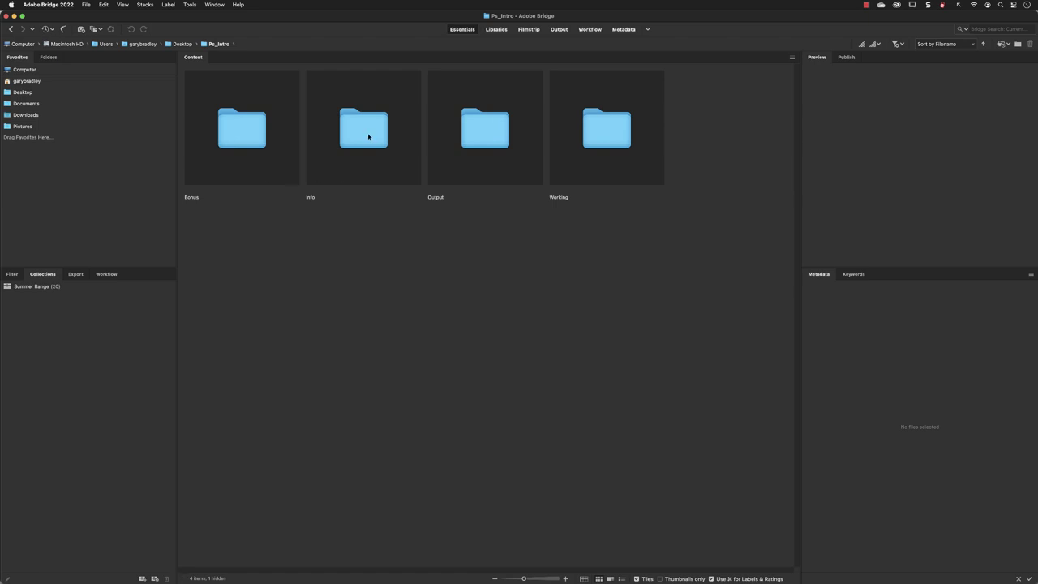
double_click(252, 135)
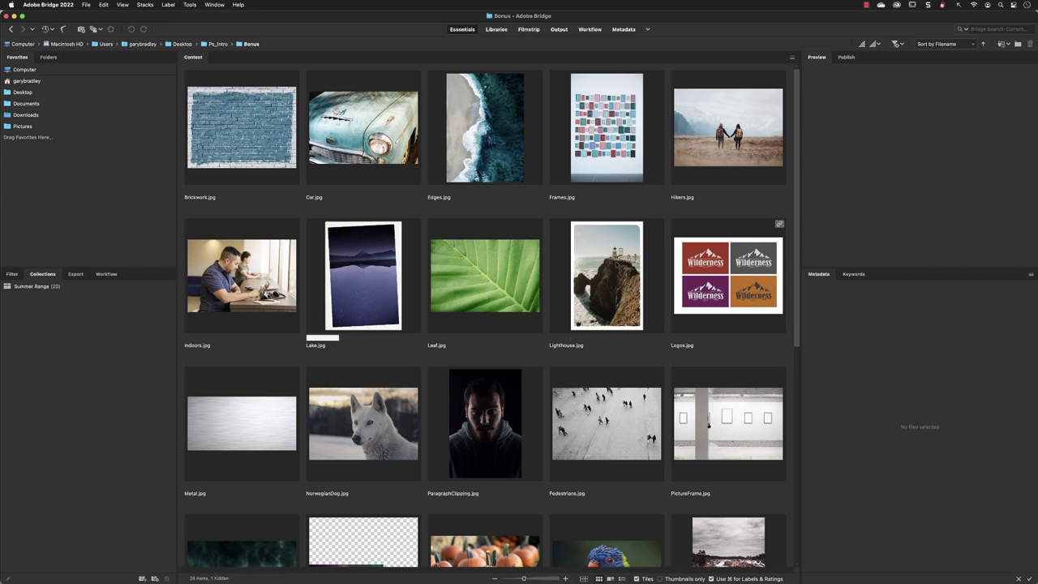
Step: Drag Lighthouse.jpg, SurfsUp.jpg and Rainbow.jpg onto the Summer Range collection
click(617, 268)
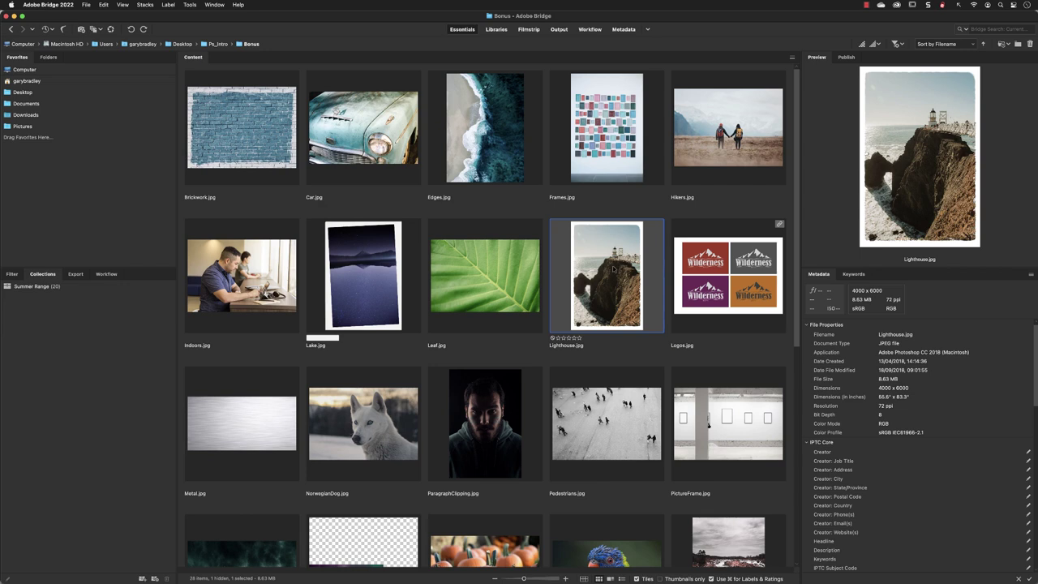
drag(614, 265, 47, 289)
scroll(784, 390, down, 10)
scroll(785, 422, down, 2)
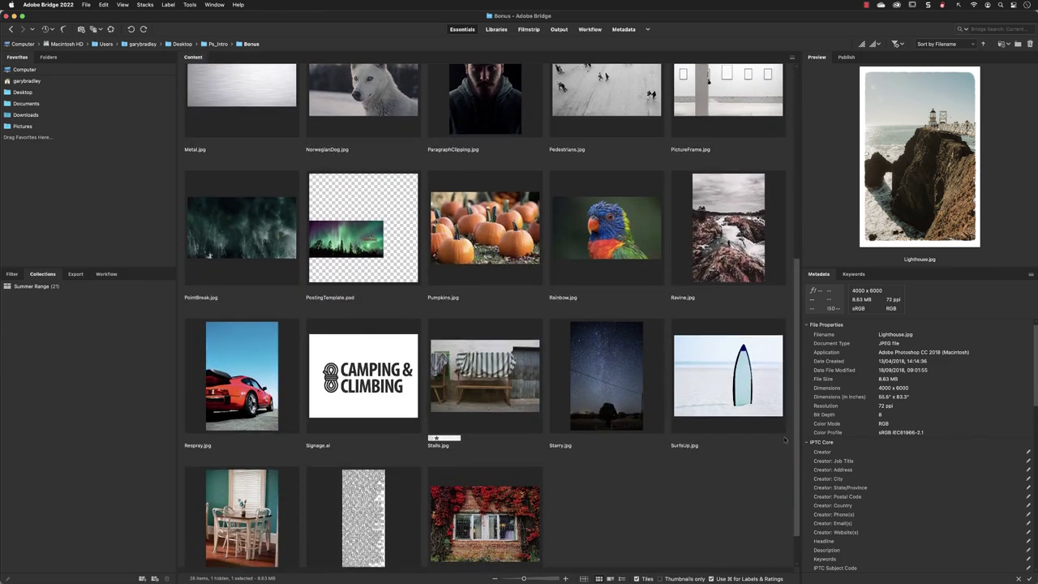
drag(744, 348, 79, 286)
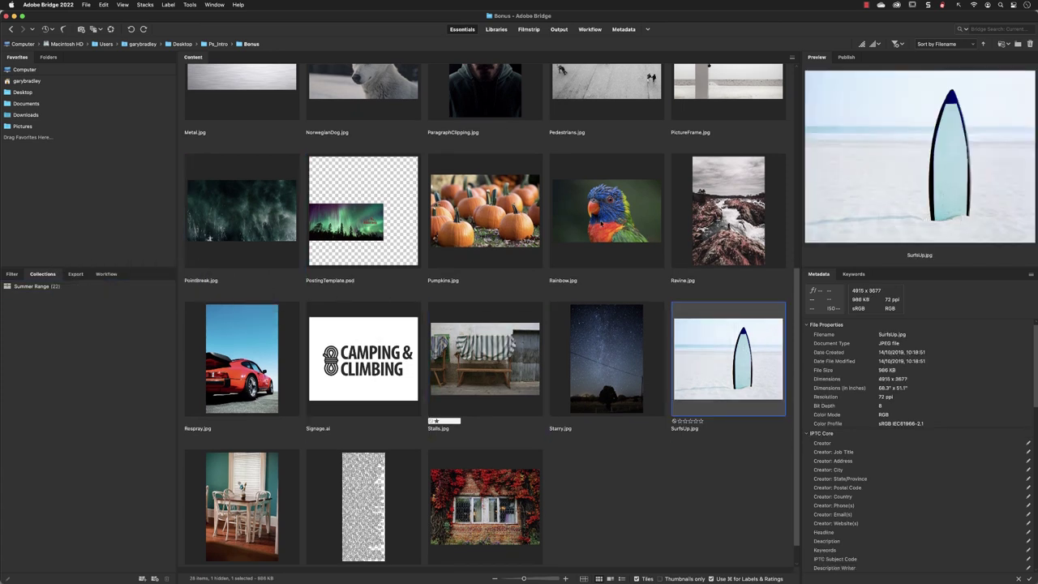
click(602, 229)
drag(610, 201, 48, 290)
click(41, 287)
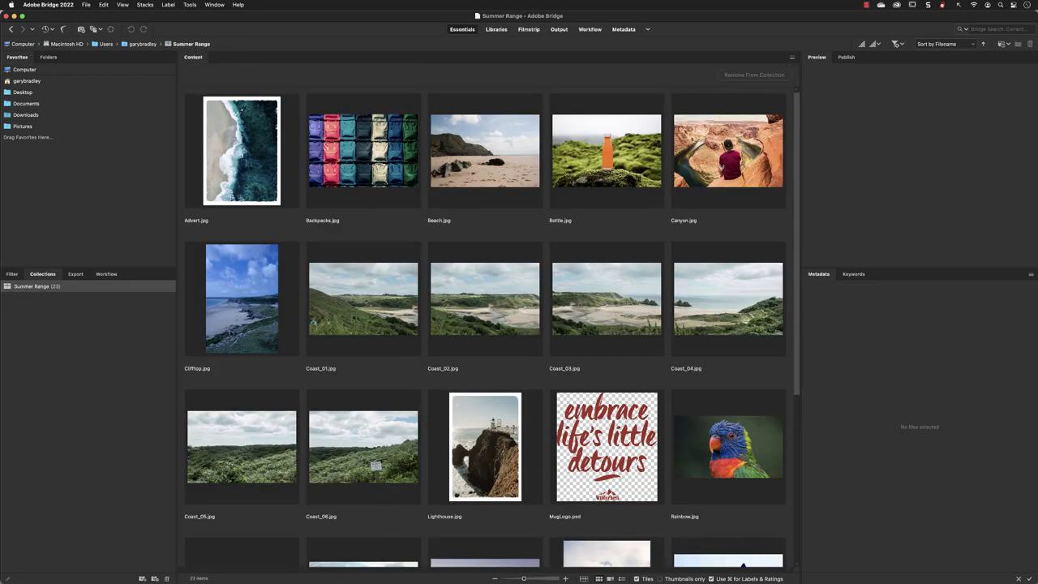
click(472, 414)
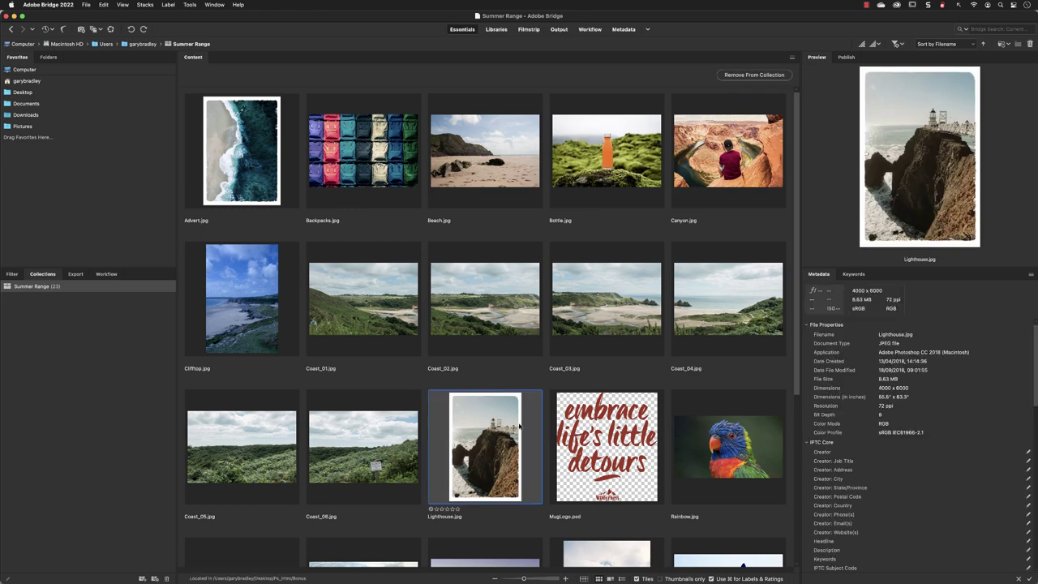
click(715, 442)
scroll(717, 440, down, 2)
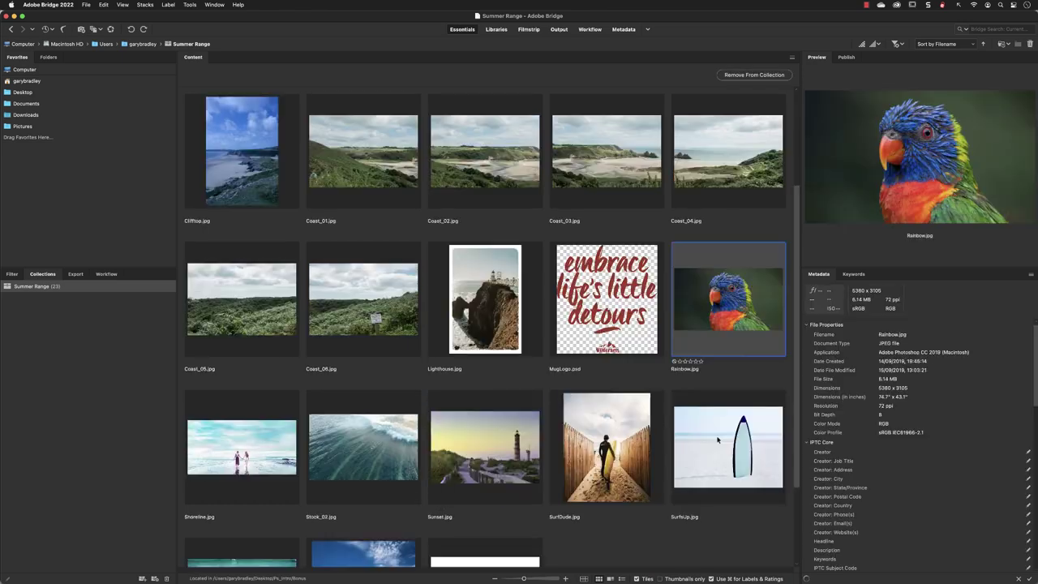
scroll(717, 439, down, 2)
scroll(717, 440, up, 3)
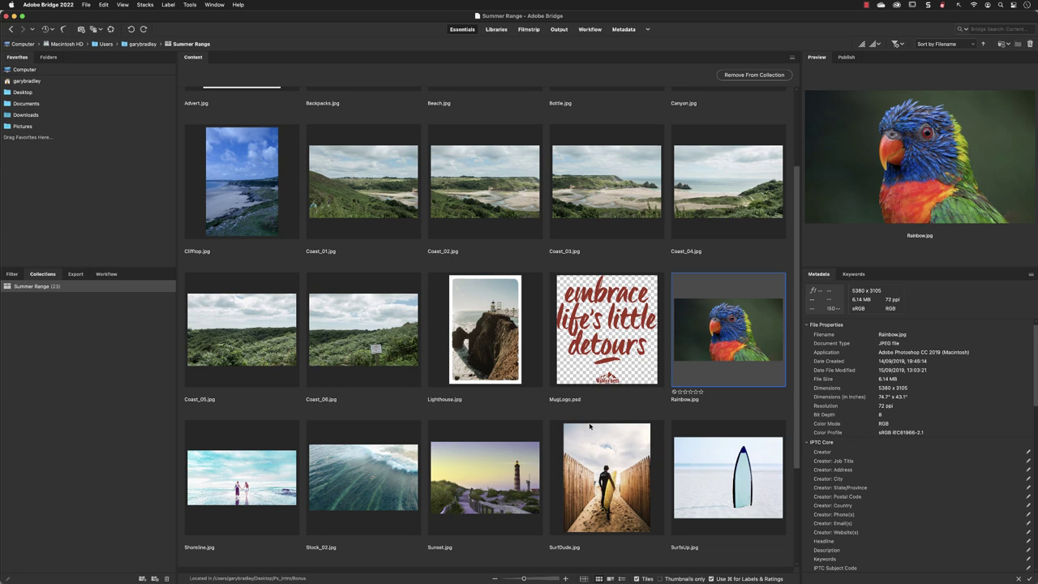
Step: Select Lighthouse.jpg and remove it from the Summer Range collection
click(482, 296)
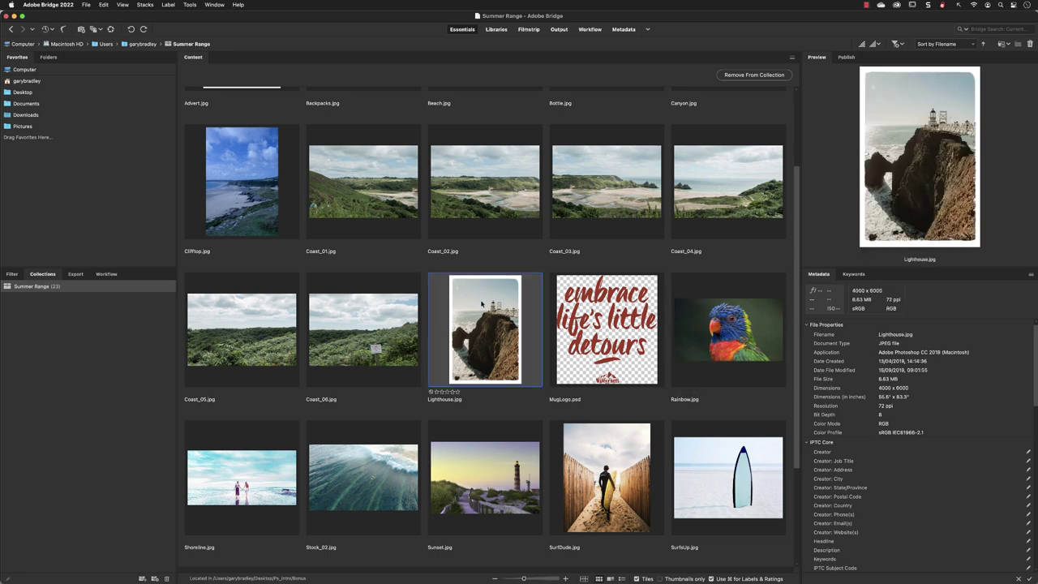
click(736, 75)
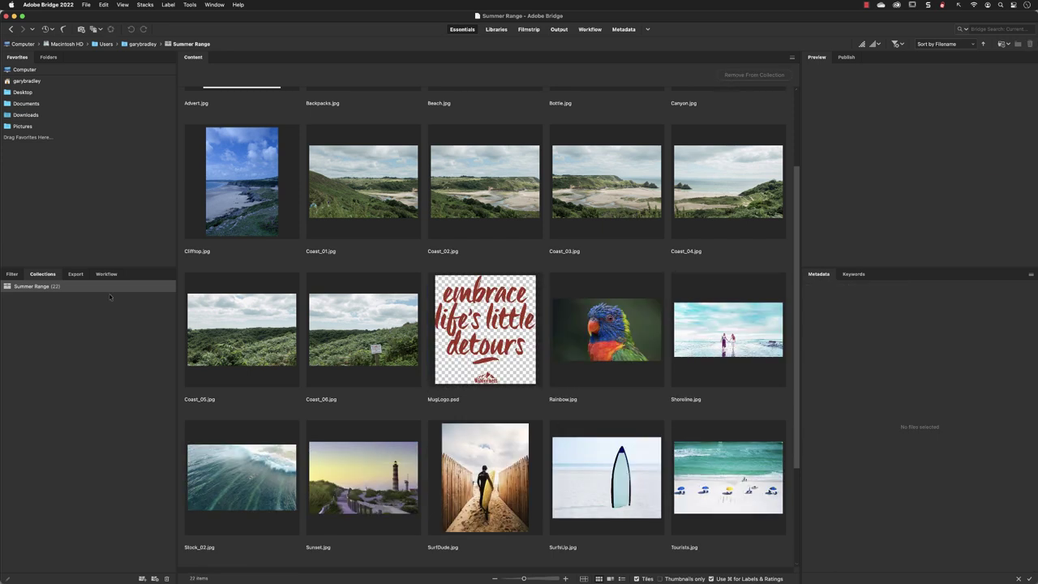